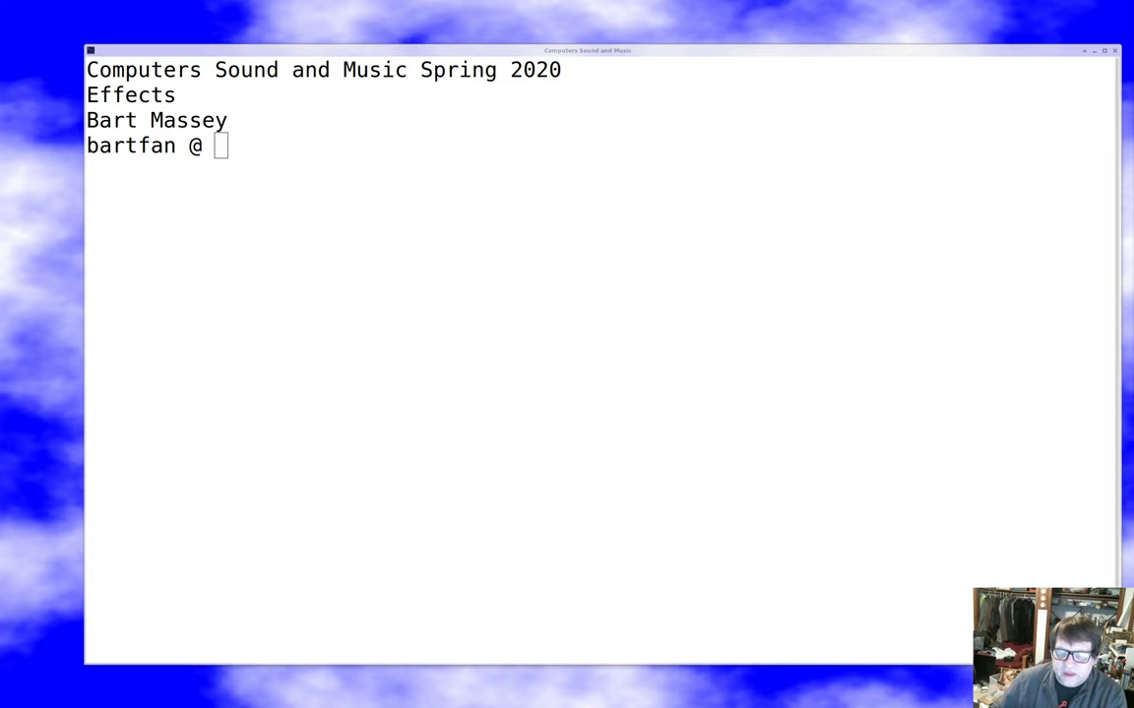
- Bring the Chrome window with the Audio Effects lecture notes to the front
key("alt+Tab")
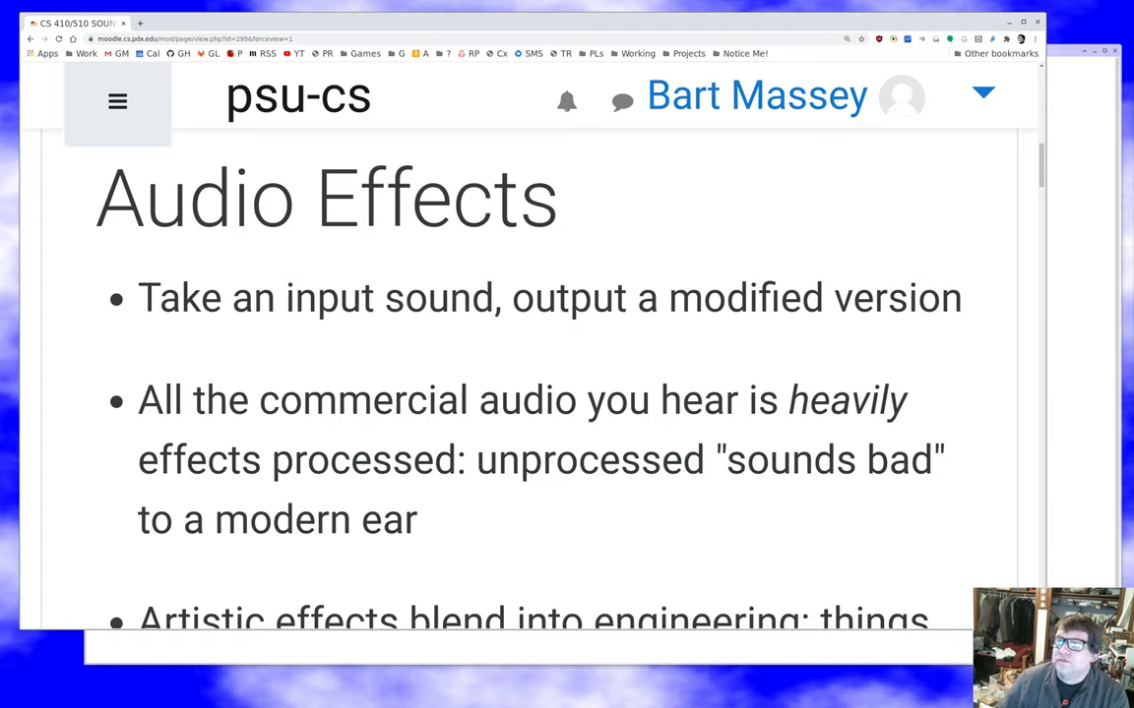
- Raise OBS Studio in front of the Moodle Audio Effects page
key("alt+Tab")
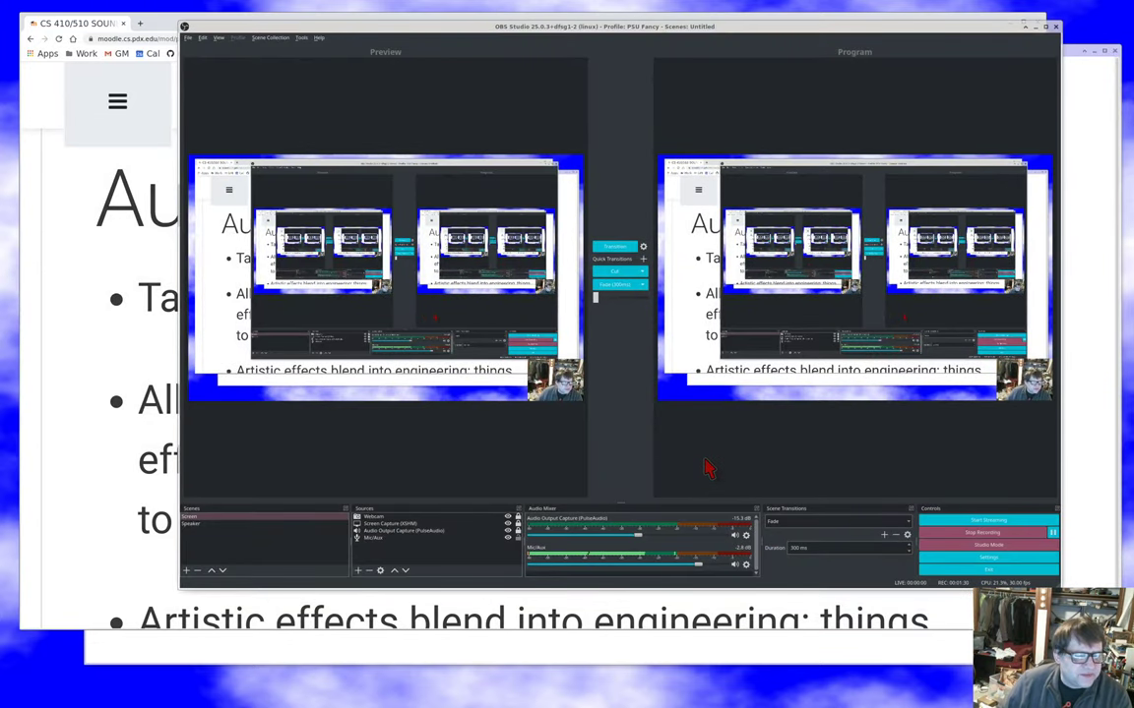
- Open the Mic/Aux source's Filters and view Noise Suppression, set at -16 dB
left_click(473, 532)
left_click(433, 539)
right_click(431, 542)
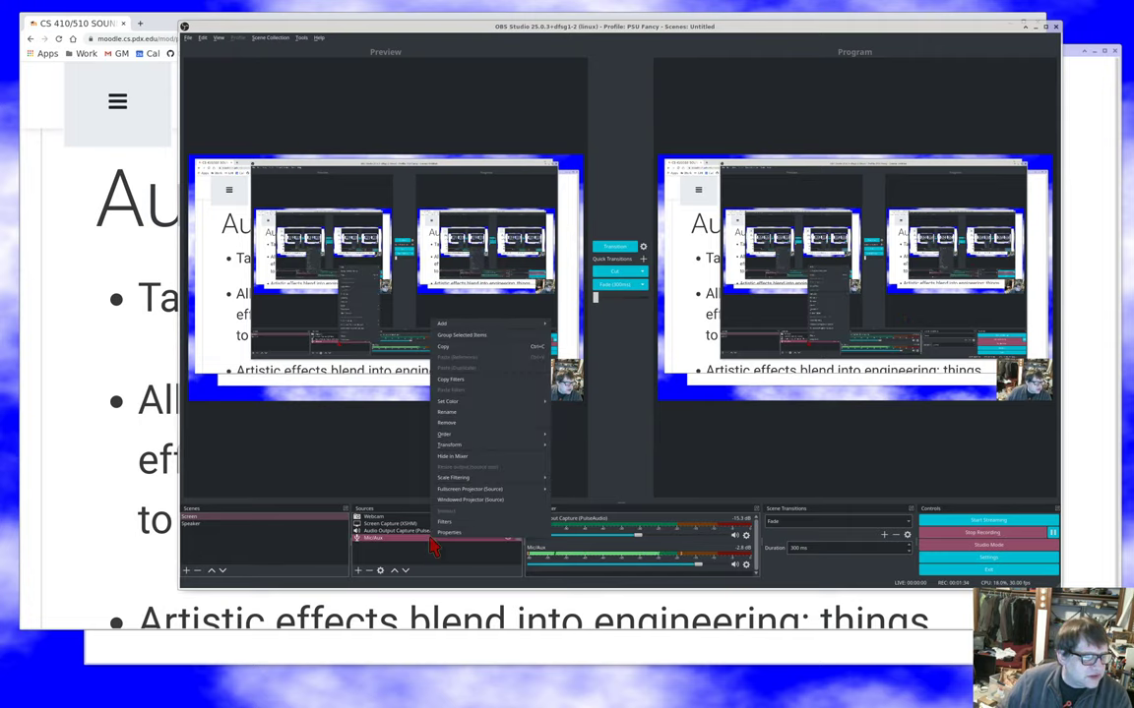
left_click(442, 523)
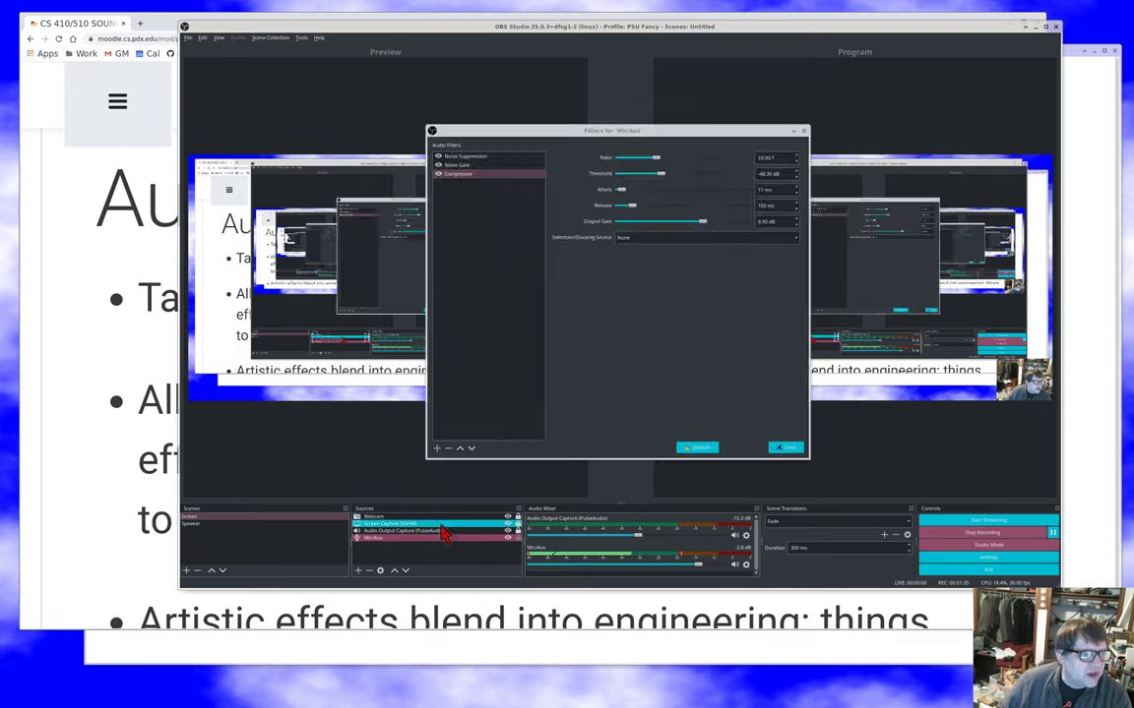
left_click(509, 159)
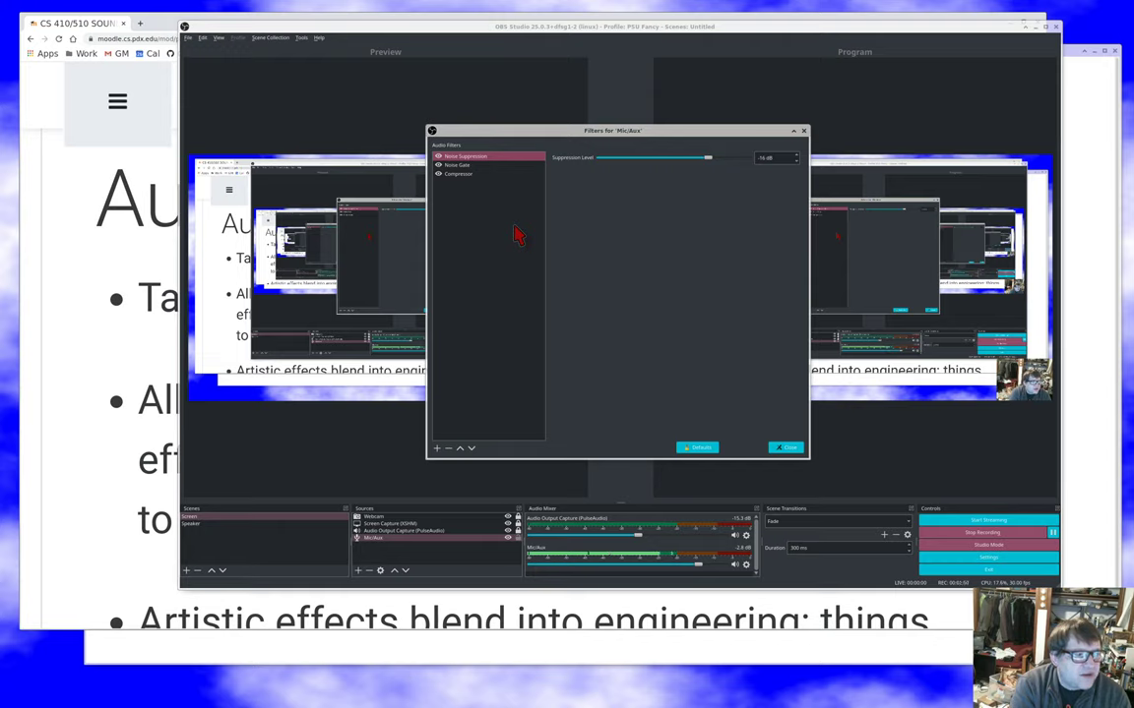
- Review the Noise Gate settings, then the Compressor's ratio 10.00:1 and -40.30 dB threshold
left_click(525, 167)
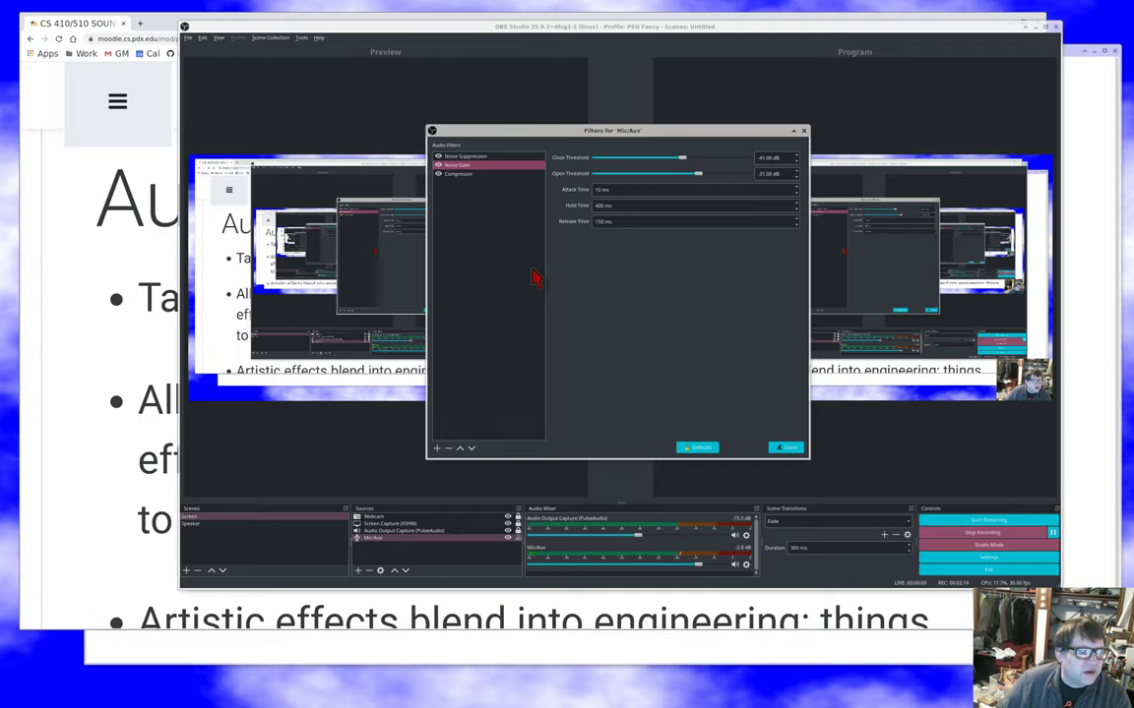
key("Down")
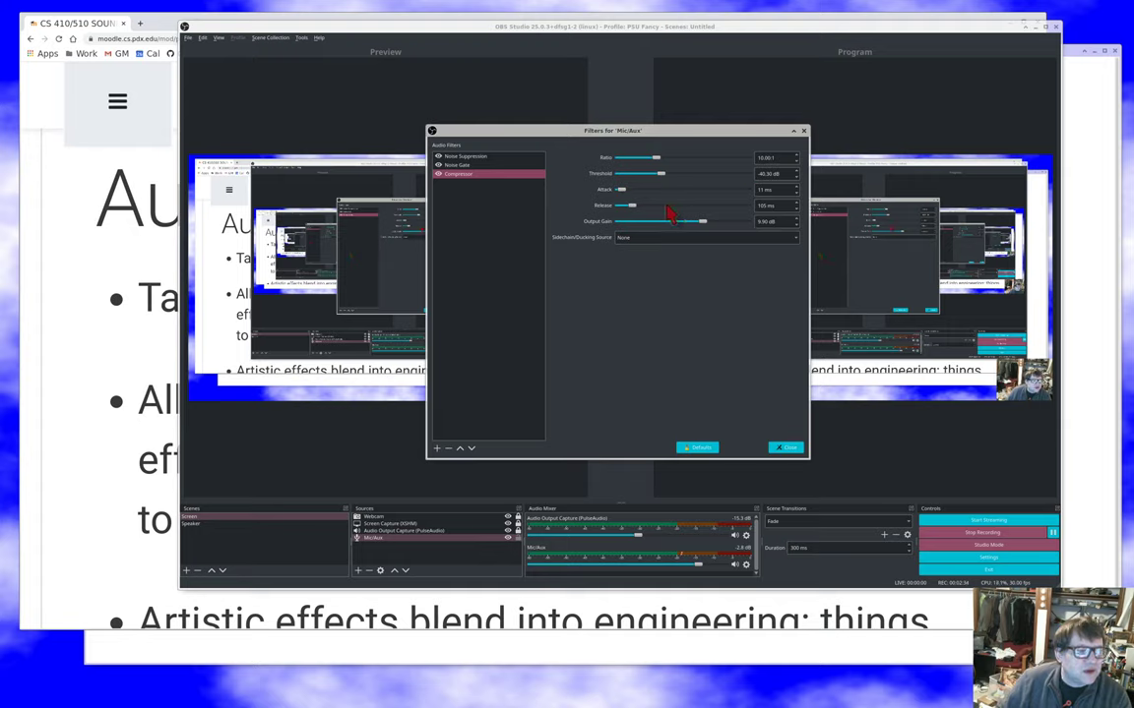
- Set the Noise Gate to close -60 dB, open -38 dB, and 20 ms attack
left_click(500, 175)
key("Up")
key("Up")
key("Down")
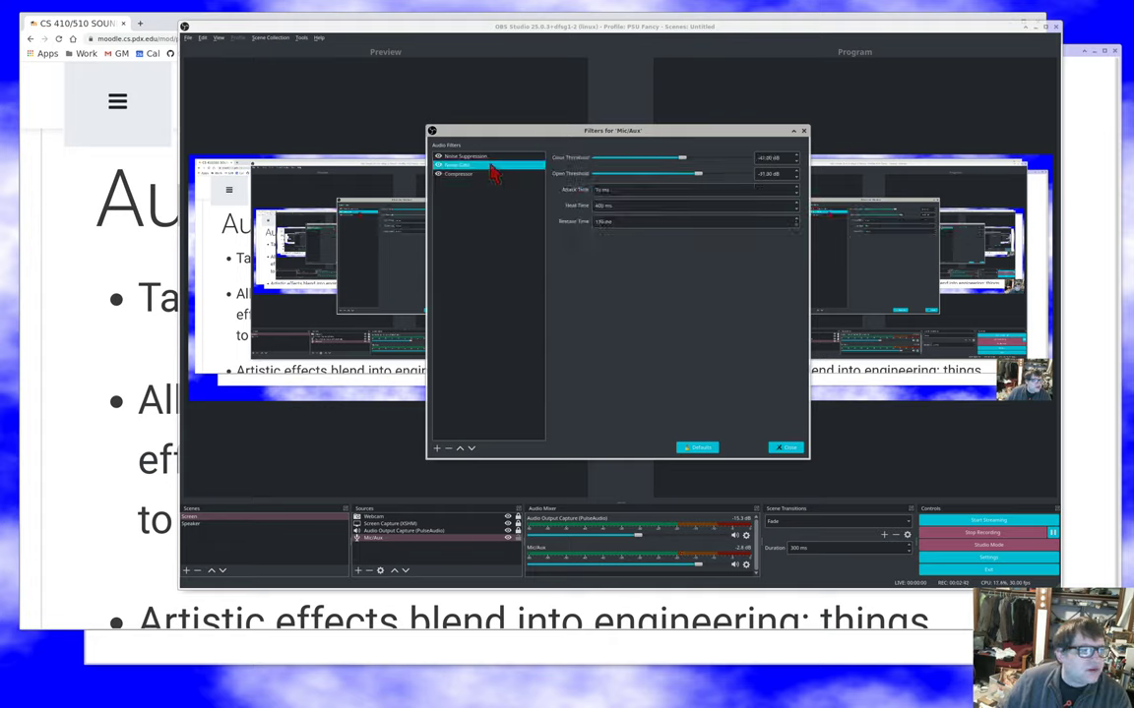
left_click(698, 174)
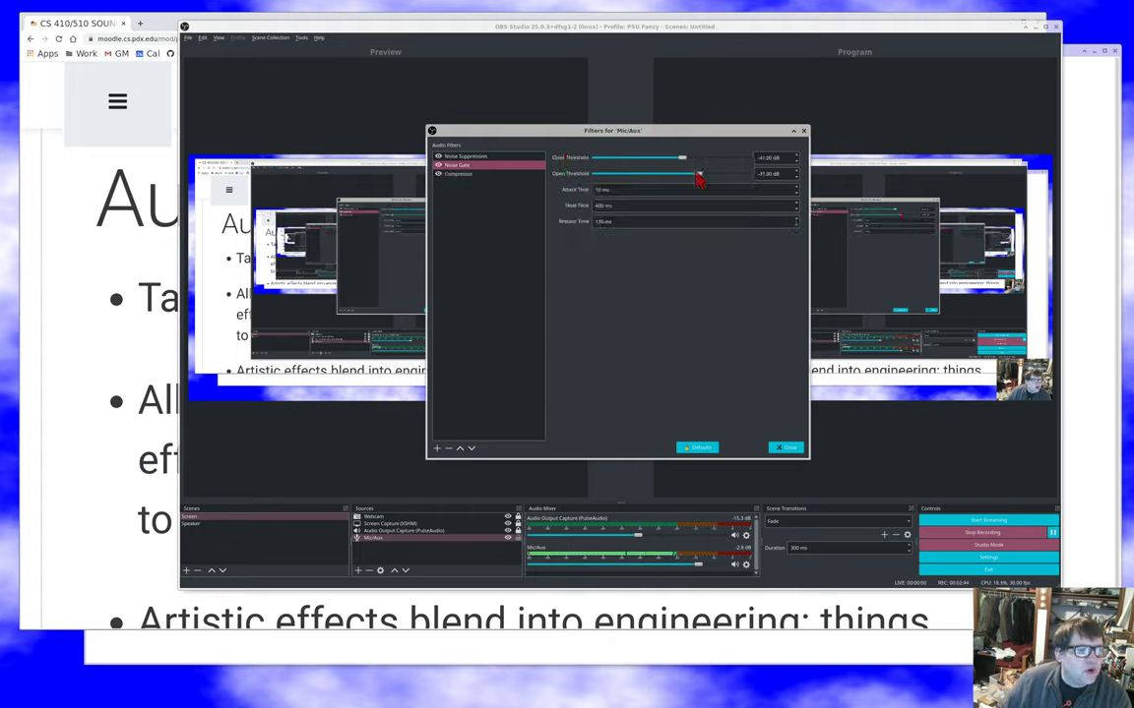
left_click_drag(698, 176, 651, 158)
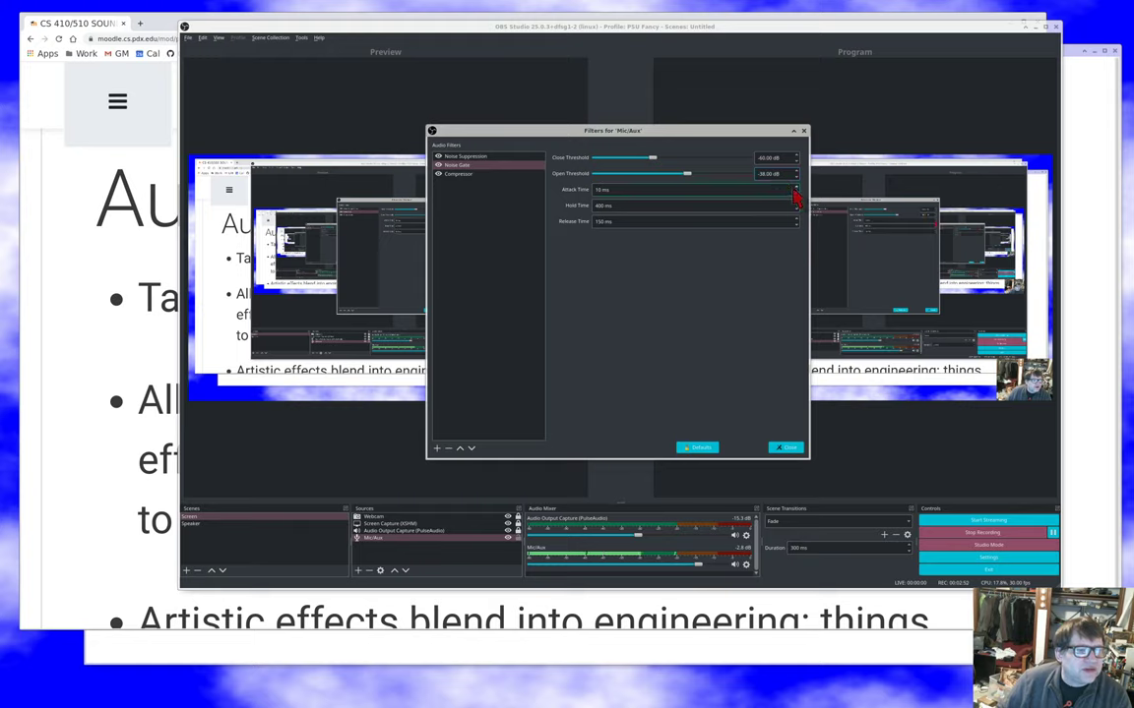
left_click(796, 190)
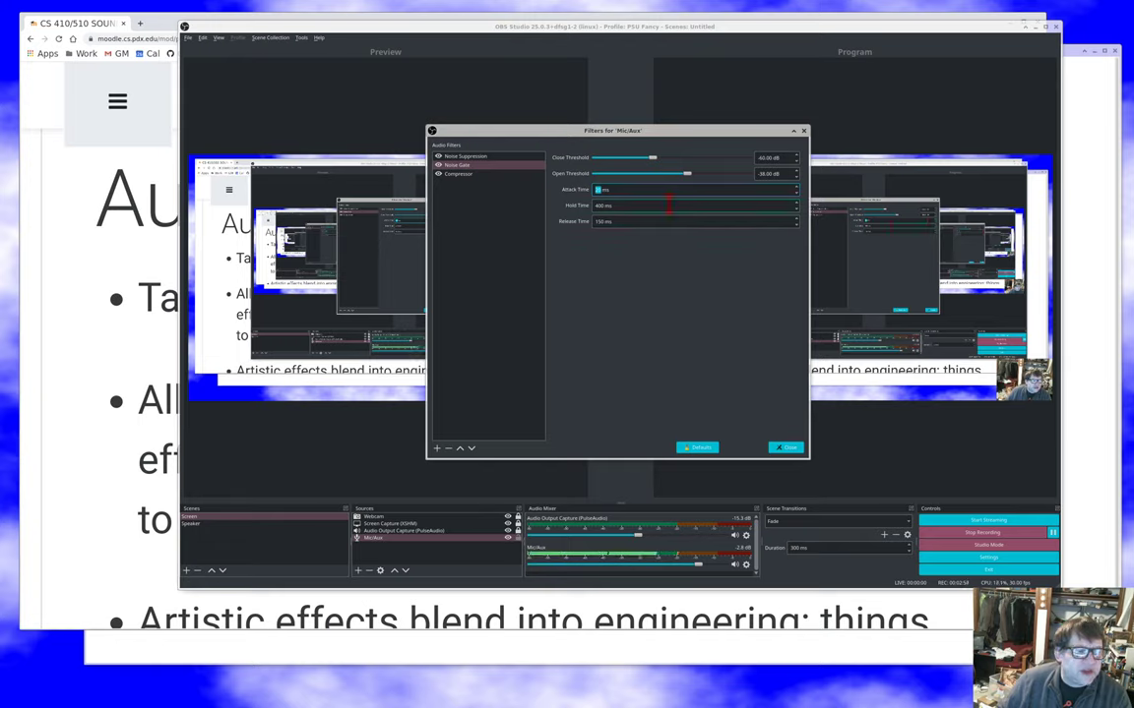
type("20")
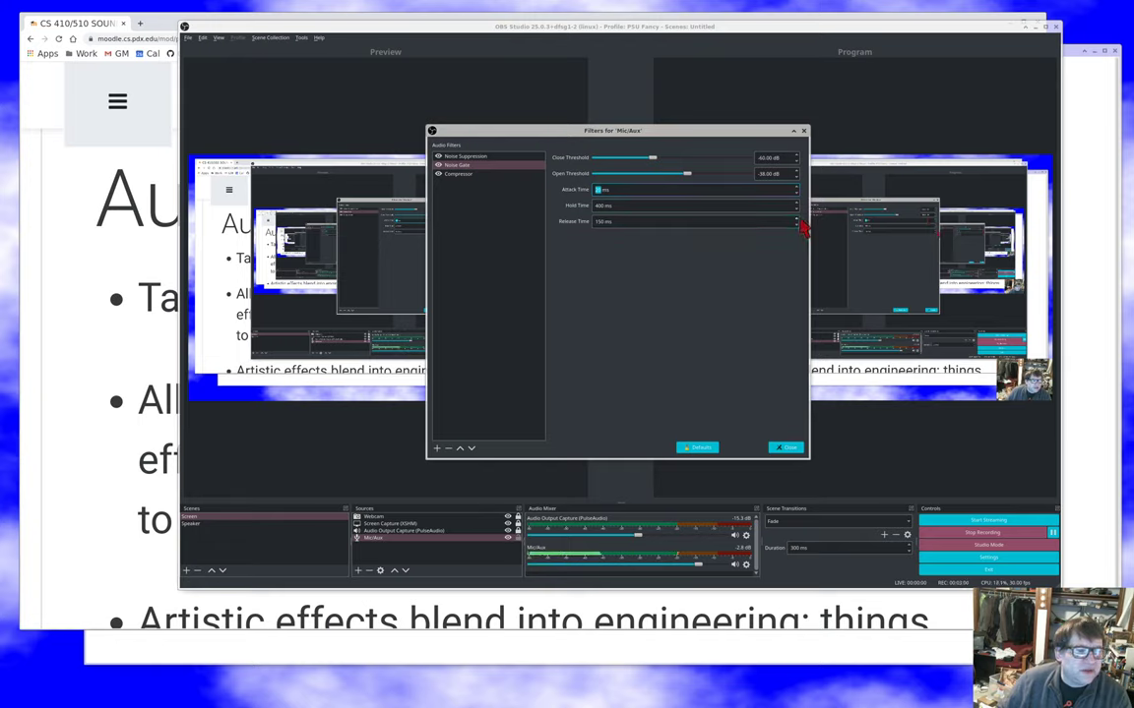
key("Tab")
key("Tab")
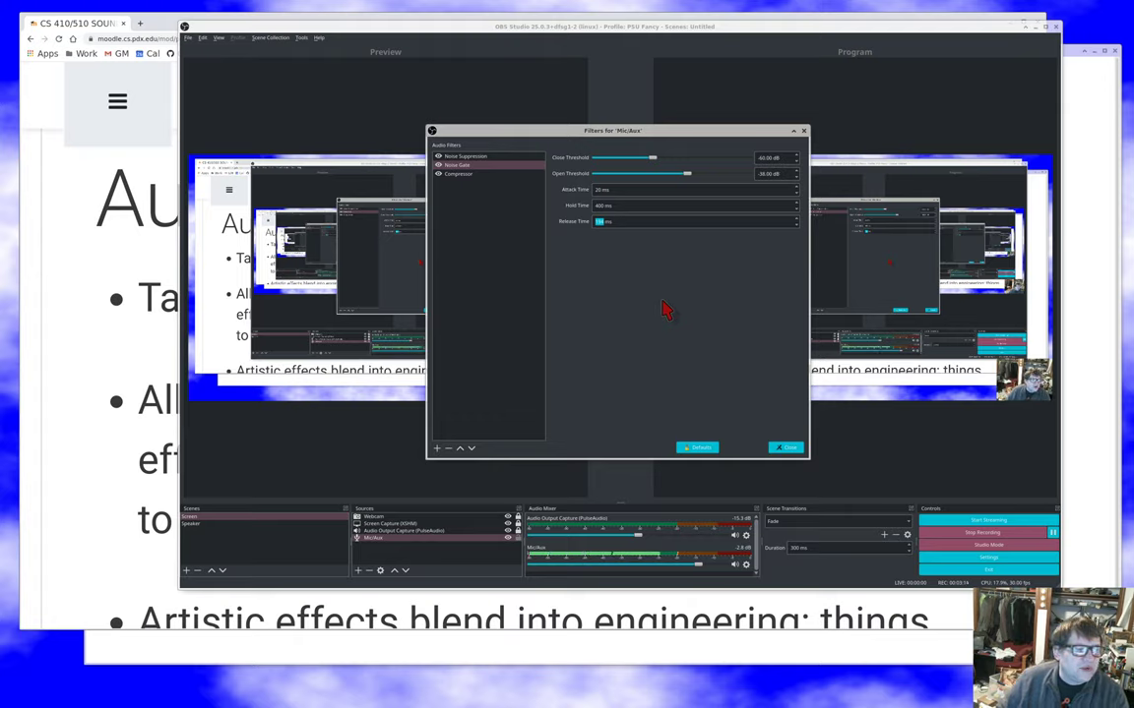
- Close the Mic/Aux Filters window and send OBS behind the lecture notes
left_click(449, 158)
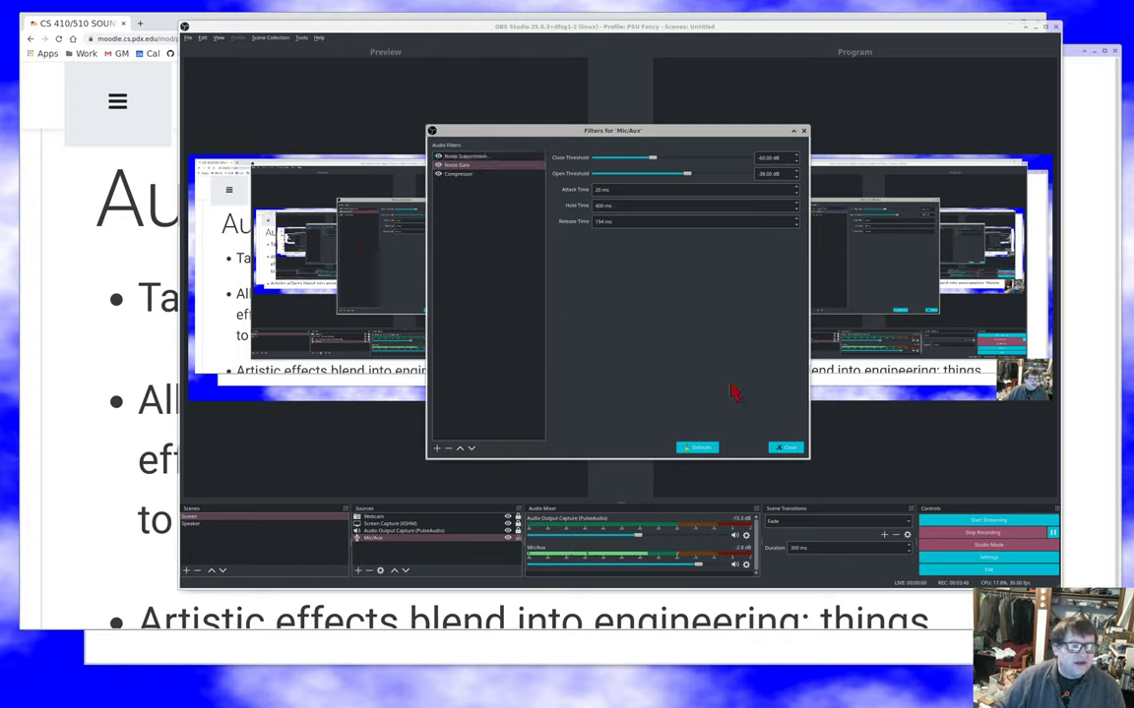
left_click(790, 449)
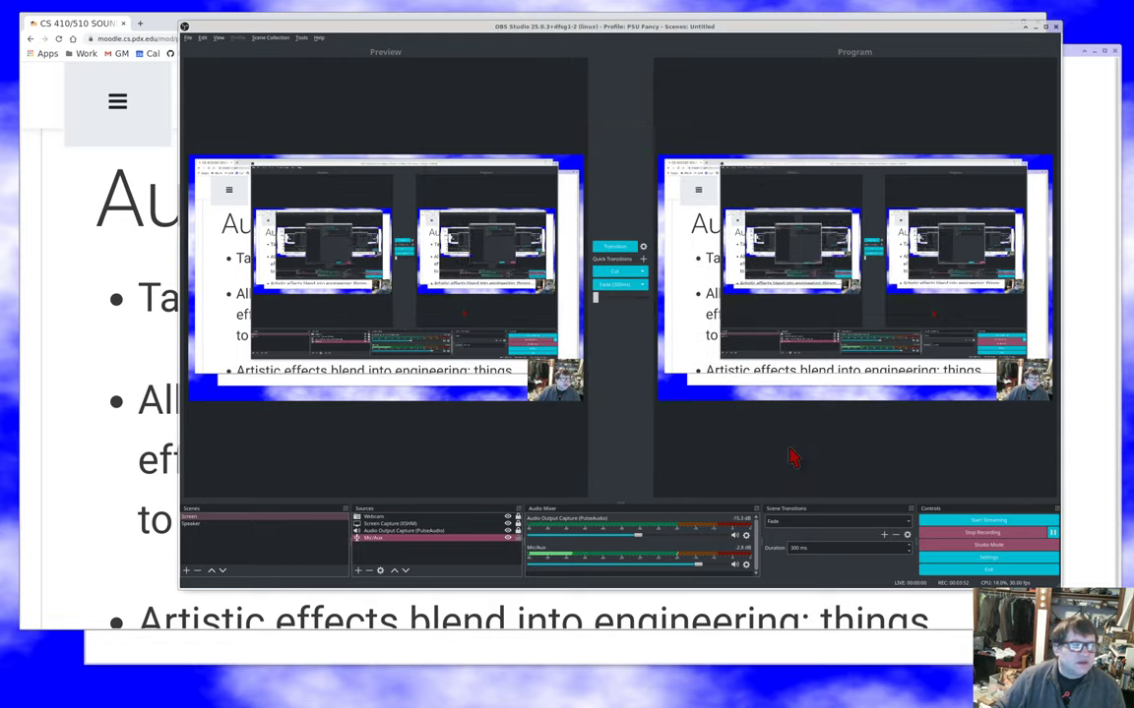
middle_click(817, 33)
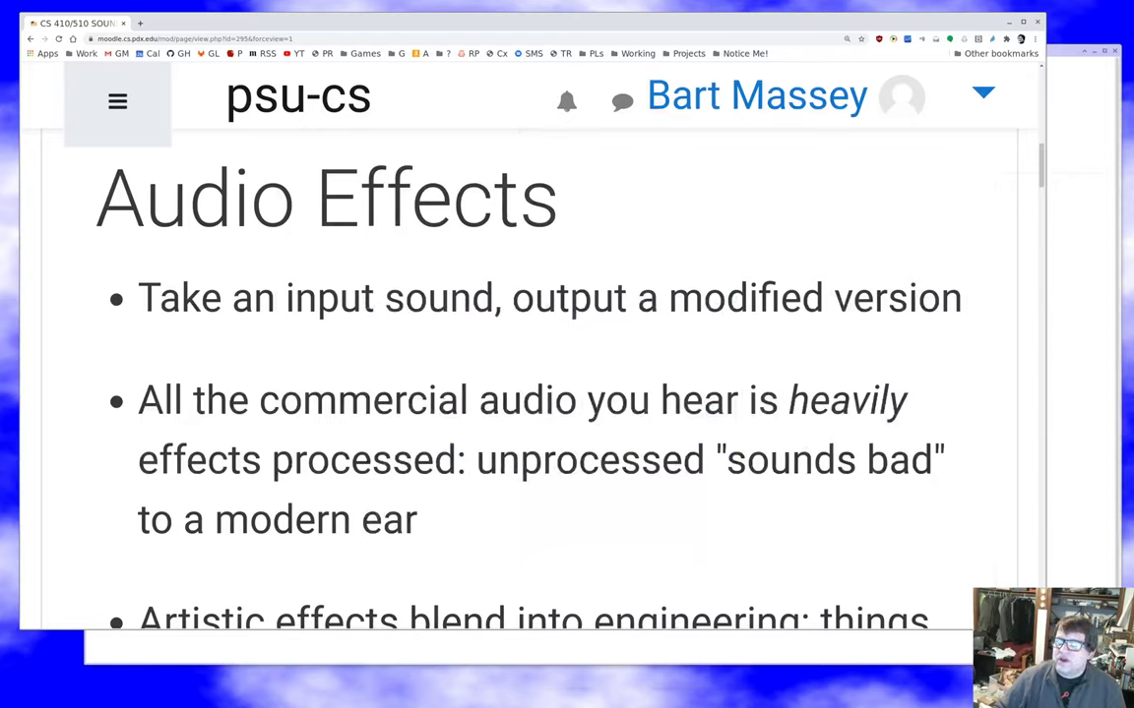
- Scroll the notes down to the artistic-effects bullet with the Autotuner example
scroll(724, 305, "down", 1)
scroll(724, 305, "down", 4)
scroll(724, 305, "down", 1)
scroll(724, 305, "up", 4)
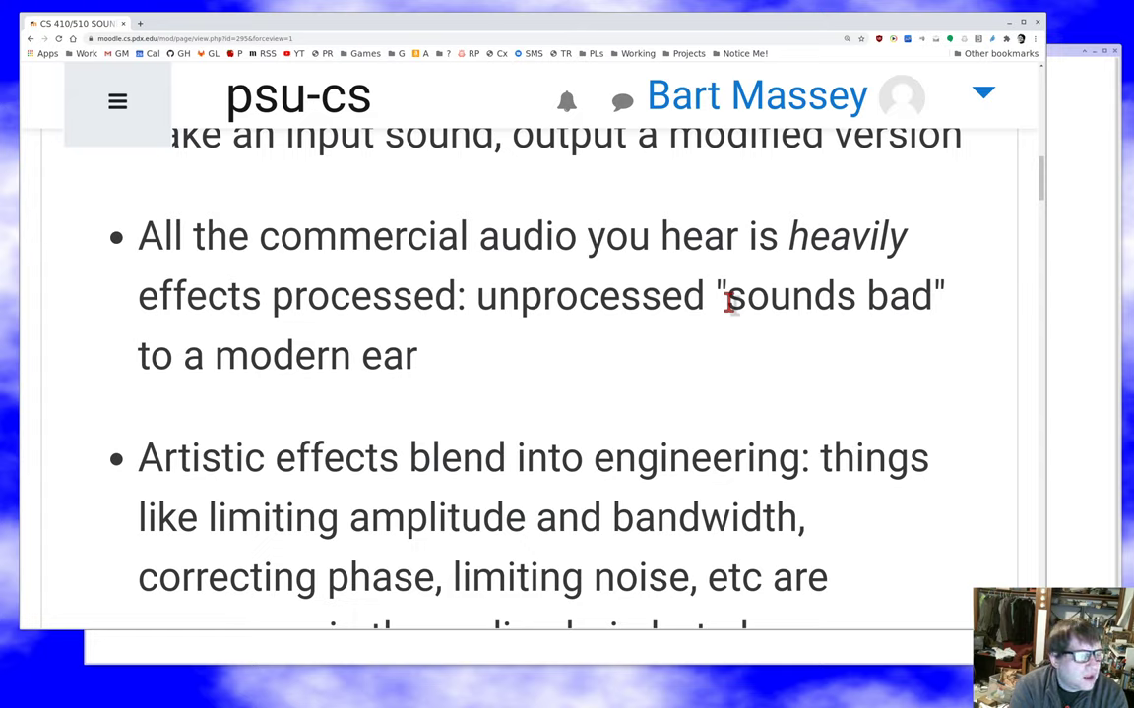
scroll(730, 302, "down", 1)
scroll(730, 302, "down", 2)
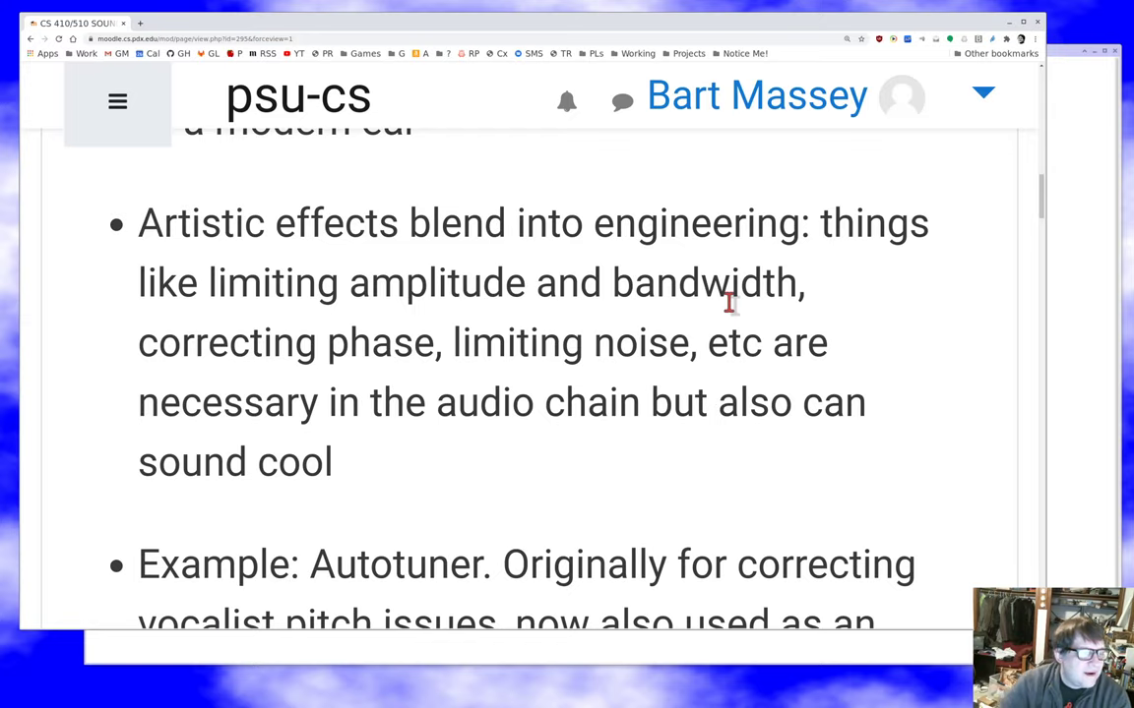
- Scroll on to the Effects Challenges section on realtime effects and throughput
scroll(728, 303, "down", 2)
scroll(728, 303, "down", 1)
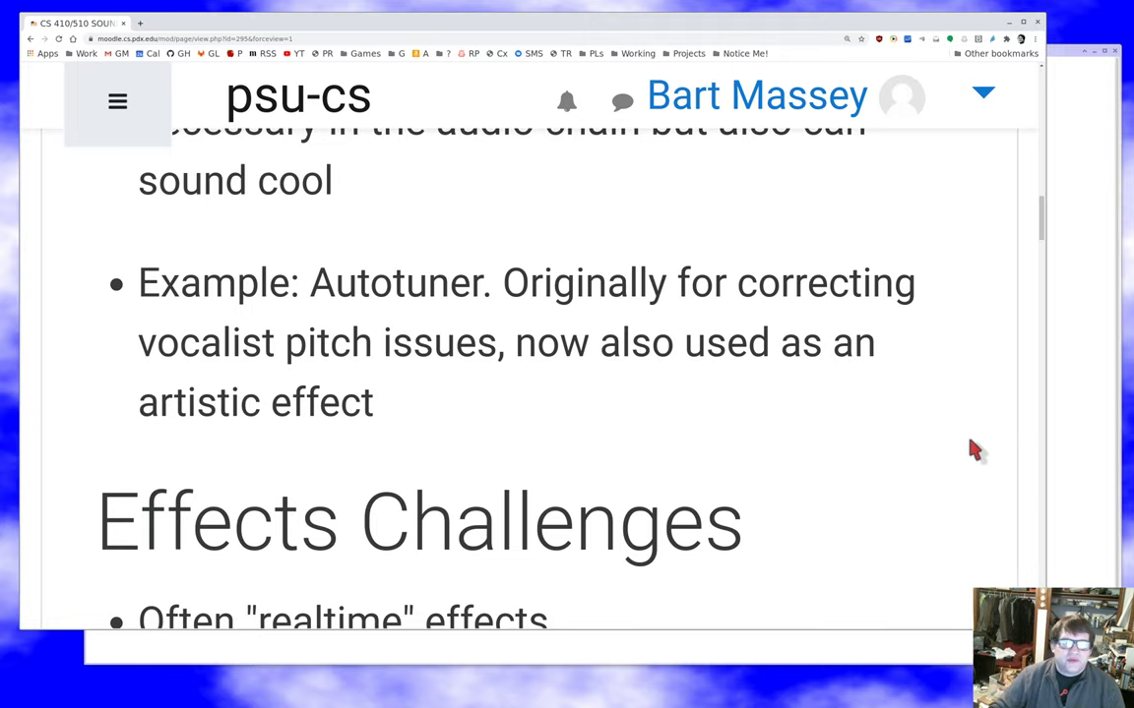
scroll(826, 436, "down", 1)
scroll(829, 438, "down", 4)
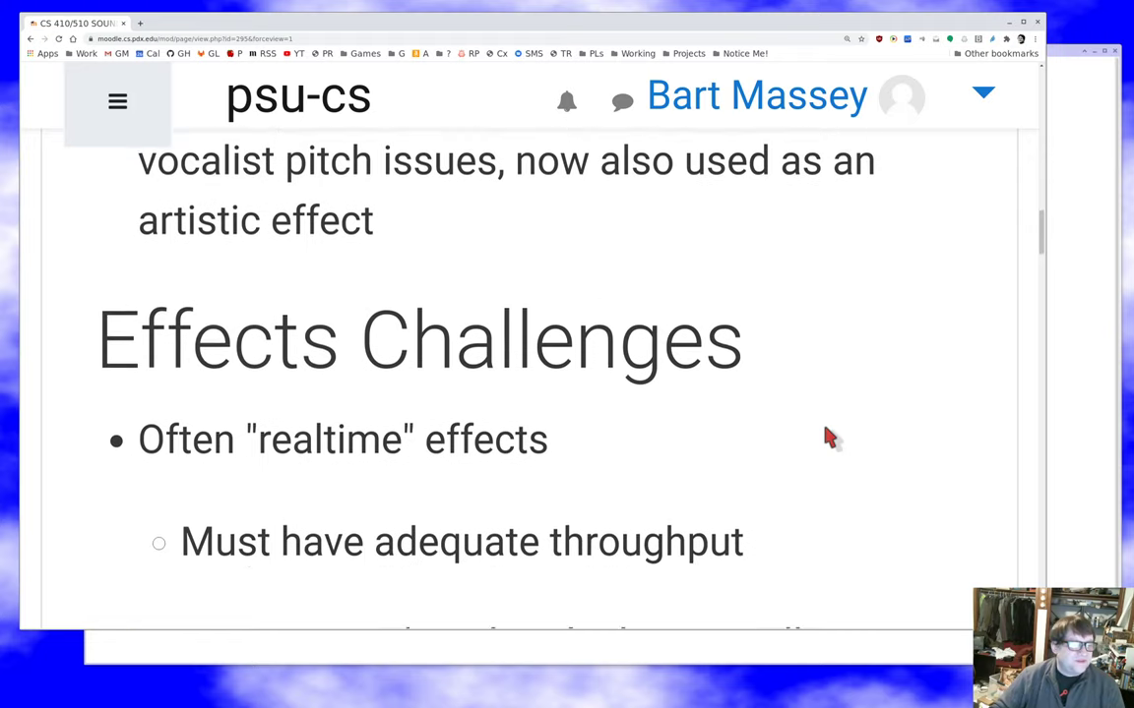